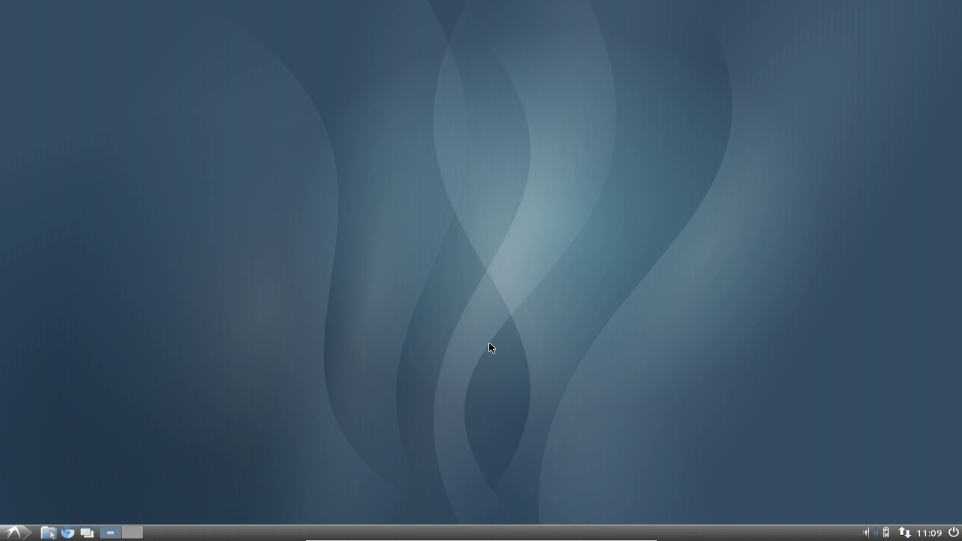
Lower and raise the system volume repeatedly with the desktop volume control, and close the control
{"action": "left_click", "coordinate": [868, 533]}
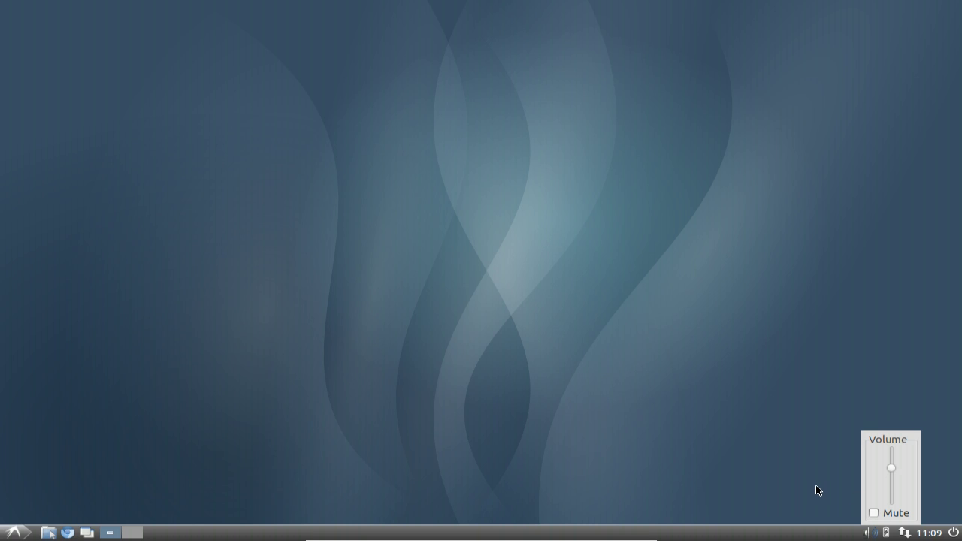
{"action": "key", "text": "Down"}
{"action": "key", "text": "Down"}
{"action": "key", "text": "Down"}
{"action": "key", "text": "Down"}
{"action": "key", "text": "Down"}
{"action": "key", "text": "Down"}
{"action": "key", "text": "Down"}
{"action": "key", "text": "Down"}
{"action": "key", "text": "Down"}
{"action": "key", "text": "Down"}
{"action": "key", "text": "Down"}
{"action": "key", "text": "Down"}
{"action": "key", "text": "Up"}
{"action": "key", "text": "Up"}
{"action": "key", "text": "Up"}
{"action": "key", "text": "Up"}
{"action": "key", "text": "Up"}
{"action": "key", "text": "Up"}
{"action": "key", "text": "Up"}
{"action": "key", "text": "Up"}
{"action": "key", "text": "Up"}
{"action": "key", "text": "Up"}
{"action": "key", "text": "Up"}
{"action": "key", "text": "Up"}
{"action": "key", "text": "Up"}
{"action": "key", "text": "Up"}
{"action": "key", "text": "Up"}
{"action": "key", "text": "Down"}
{"action": "key", "text": "Down"}
{"action": "key", "text": "Down"}
{"action": "key", "text": "Down"}
{"action": "key", "text": "Down"}
{"action": "key", "text": "Down"}
{"action": "key", "text": "Down"}
{"action": "key", "text": "Down"}
{"action": "key", "text": "Down"}
{"action": "key", "text": "Up"}
{"action": "key", "text": "Up"}
{"action": "key", "text": "Up"}
{"action": "key", "text": "Up"}
{"action": "left_click", "coordinate": [870, 535]}
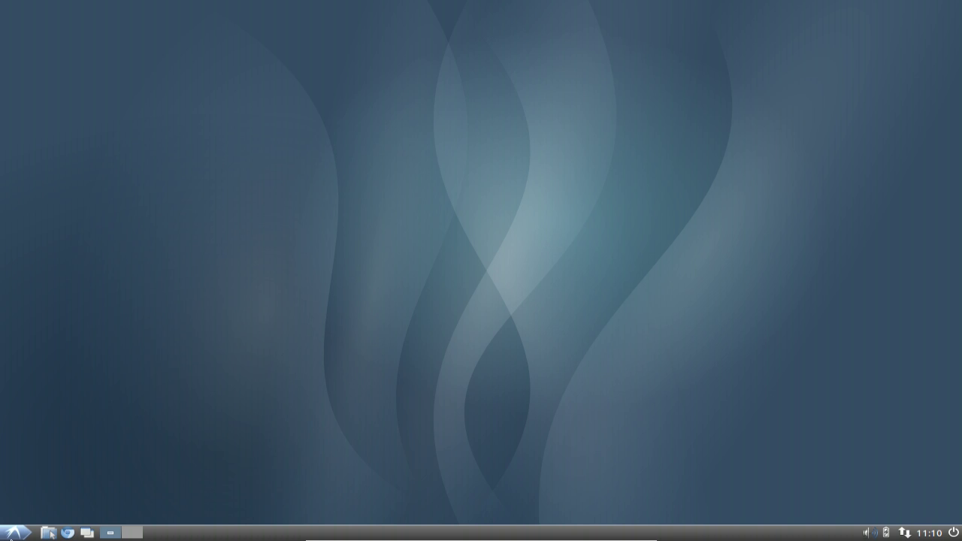
Launch the Audacious music player from the Sound & Video applications
{"action": "left_click", "coordinate": [10, 535]}
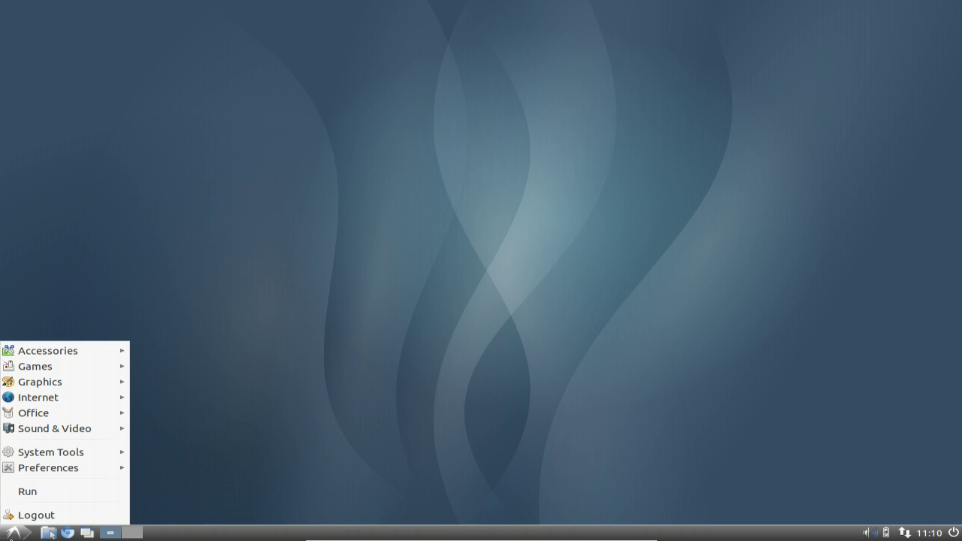
{"action": "mouse_move", "coordinate": [69, 432]}
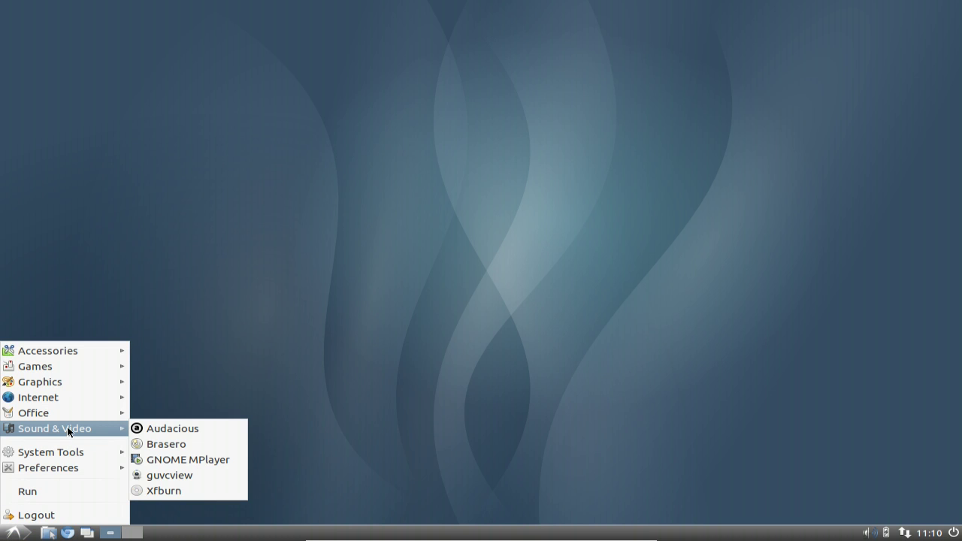
{"action": "left_click", "coordinate": [225, 434]}
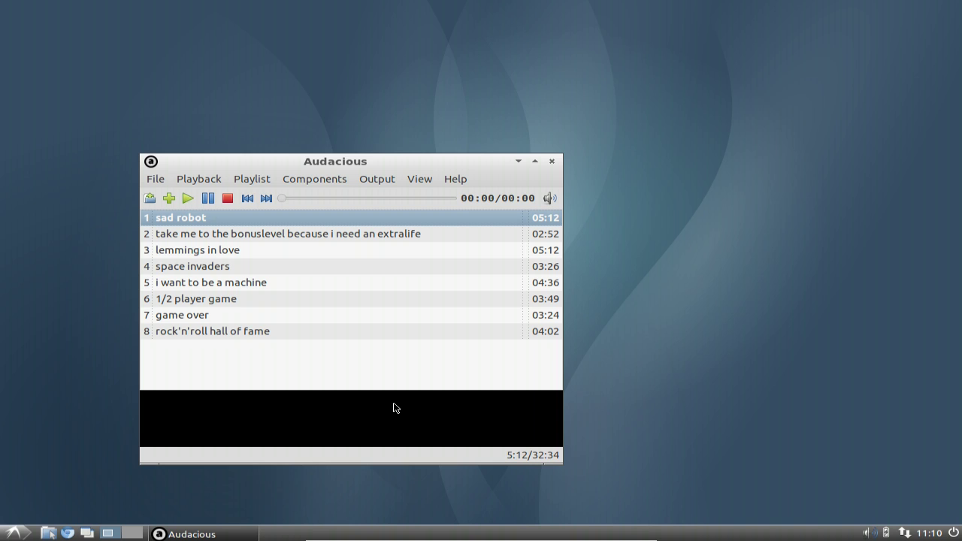
Enable the Global Hotkey general plugin in the Audacious preferences
{"action": "left_click", "coordinate": [156, 180]}
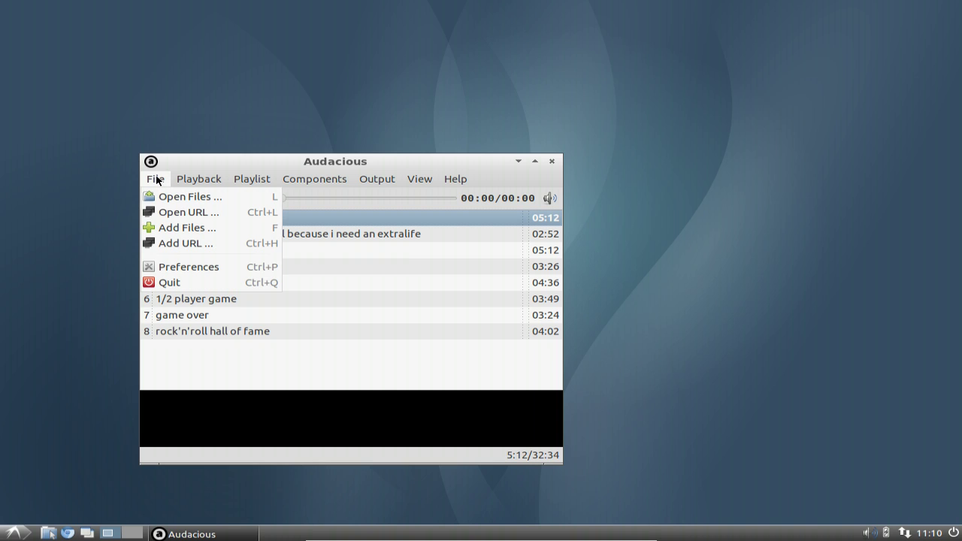
{"action": "left_click", "coordinate": [180, 269]}
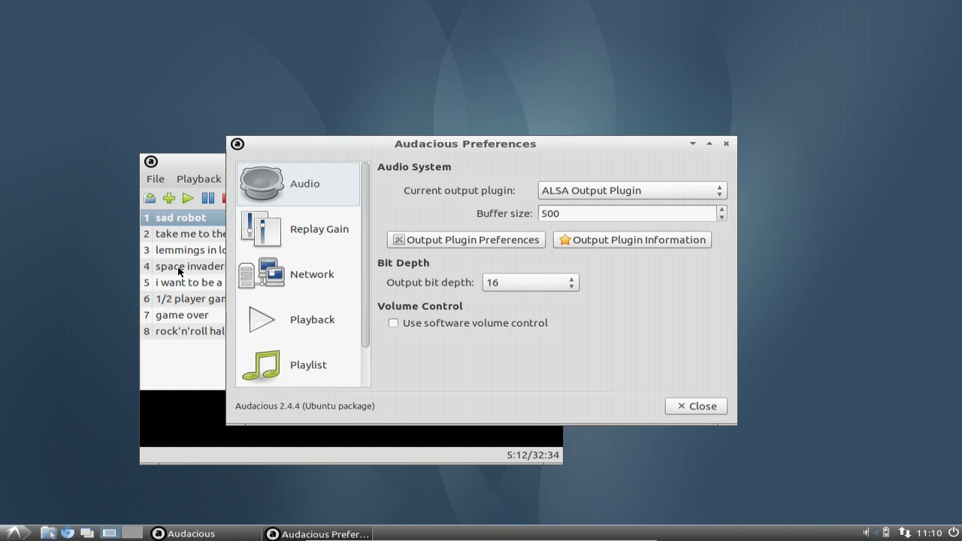
{"action": "scroll", "coordinate": [367, 346], "scroll_direction": "down", "scroll_amount": 2}
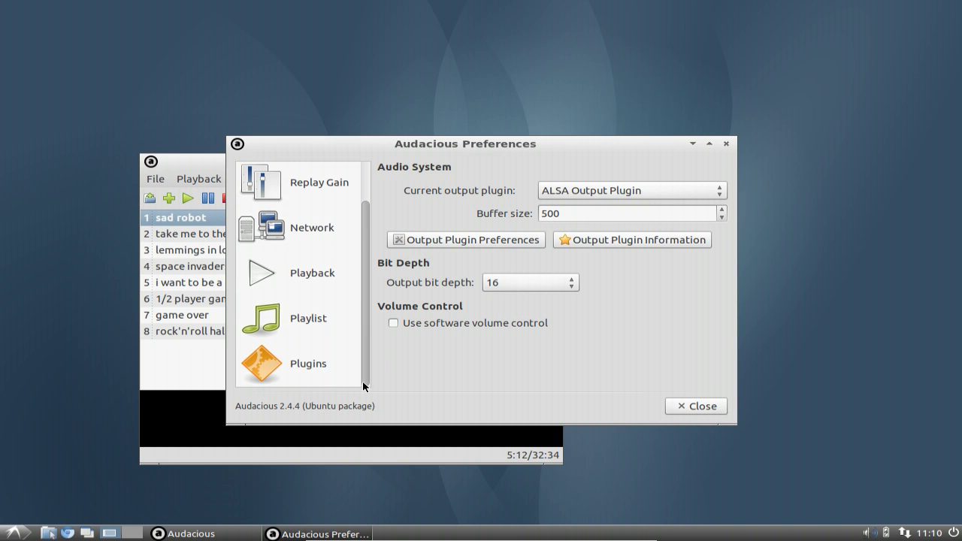
{"action": "left_click", "coordinate": [299, 377]}
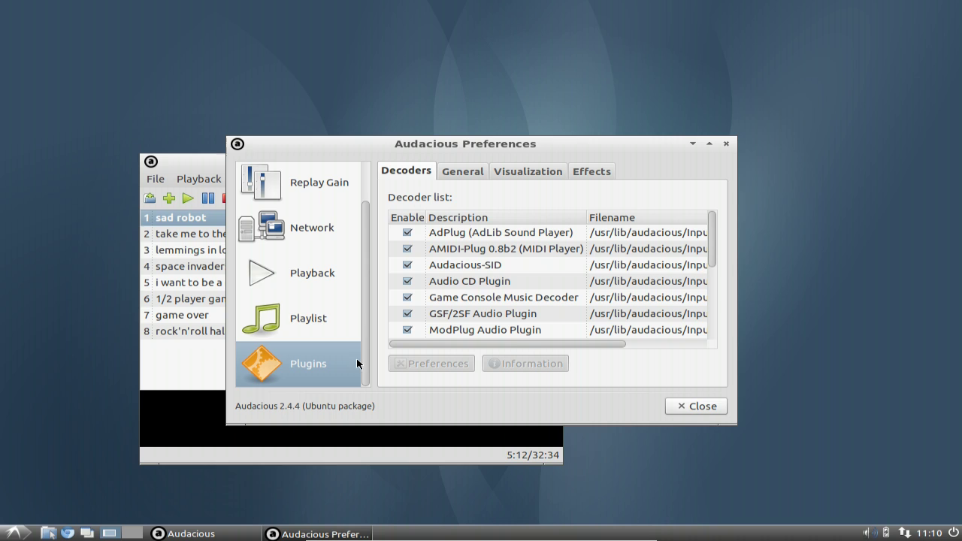
{"action": "left_click", "coordinate": [463, 174]}
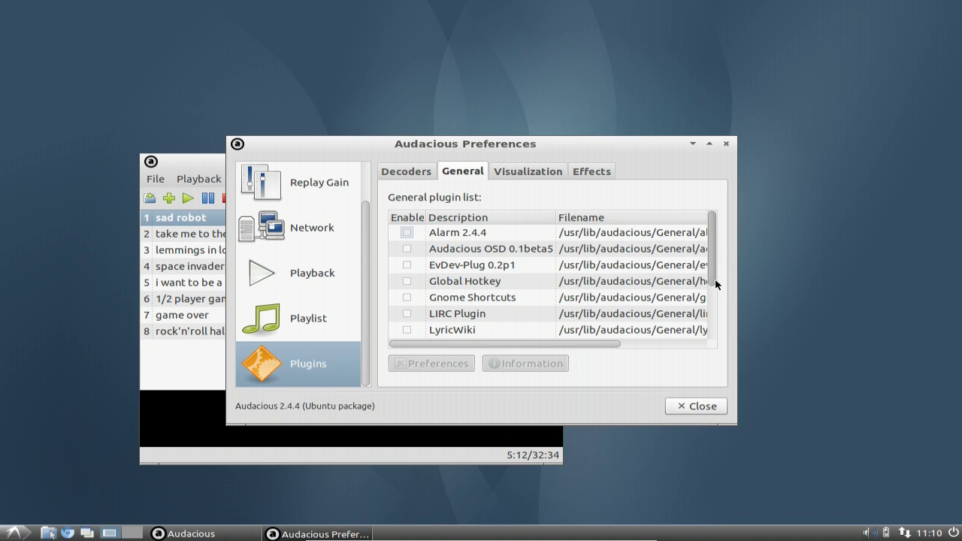
{"action": "left_click", "coordinate": [413, 281]}
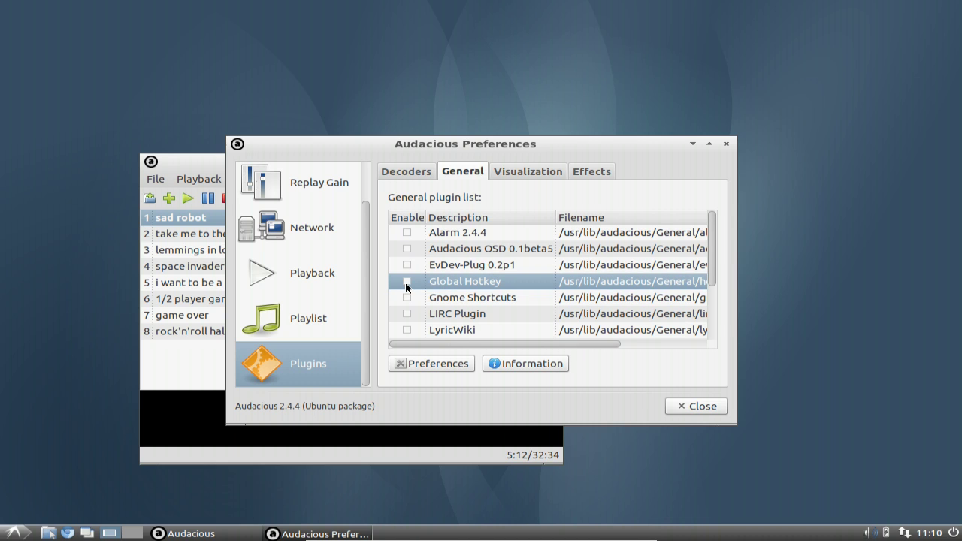
{"action": "left_click", "coordinate": [407, 282]}
Review the Global Hotkey plugin's configuration, accept its existing key bindings and close the preferences
{"action": "left_click", "coordinate": [438, 367]}
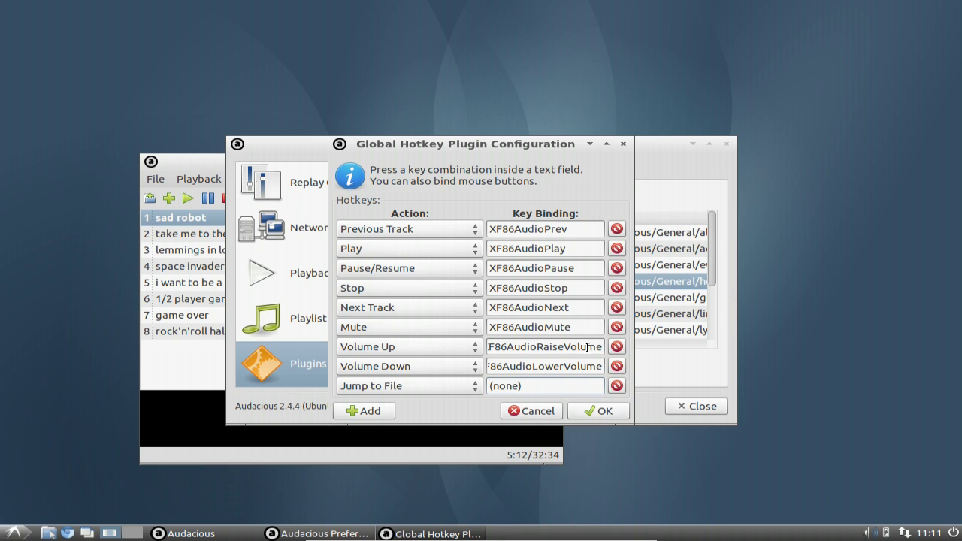
{"action": "left_click", "coordinate": [602, 412]}
{"action": "left_click", "coordinate": [698, 407]}
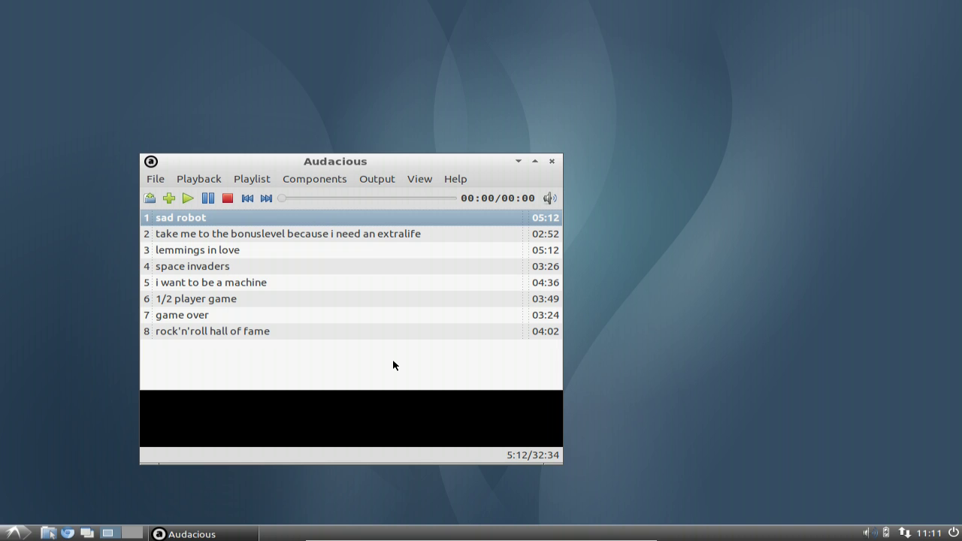
Start playing "sad robot", skip to the next track and return to the previous one using the keyboard
{"action": "key", "text": "Return"}
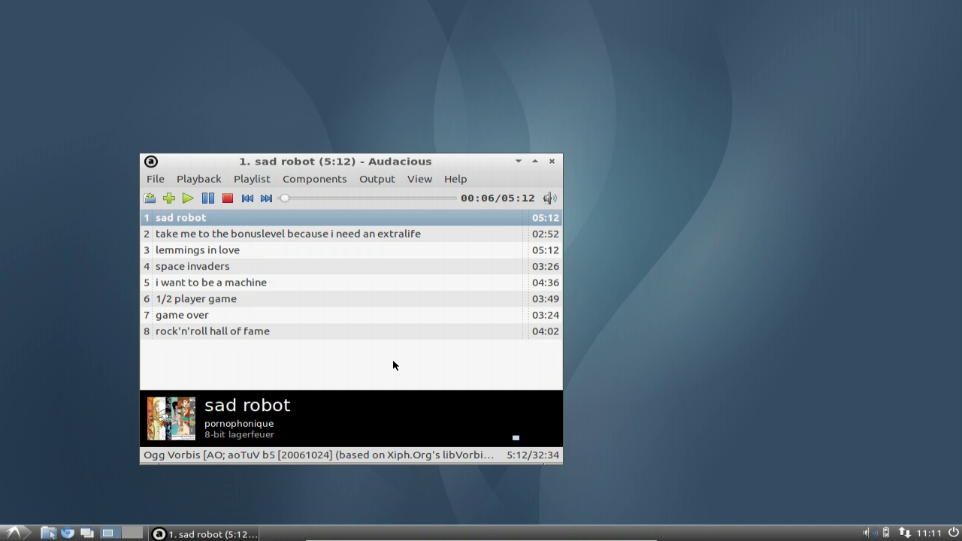
{"action": "key", "text": "alt+Down"}
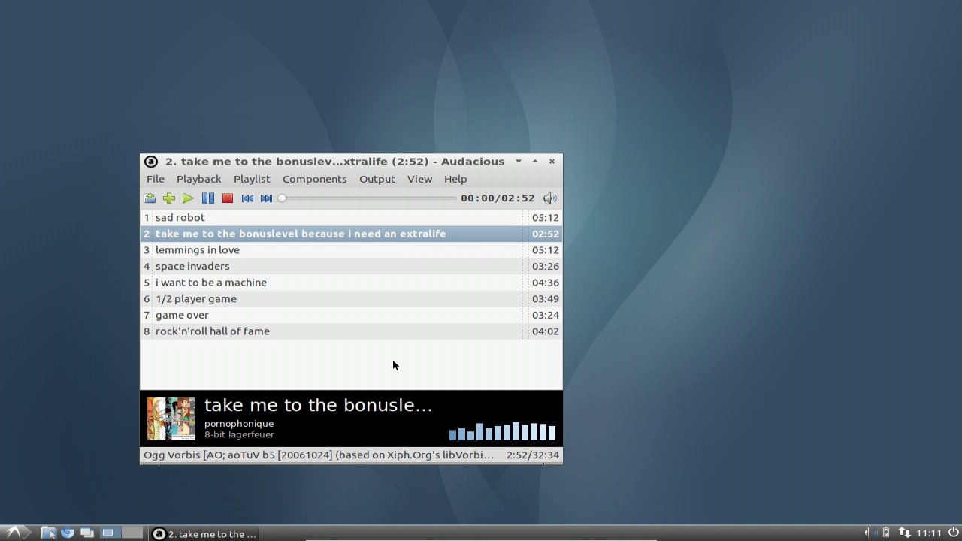
{"action": "key", "text": "alt+Up"}
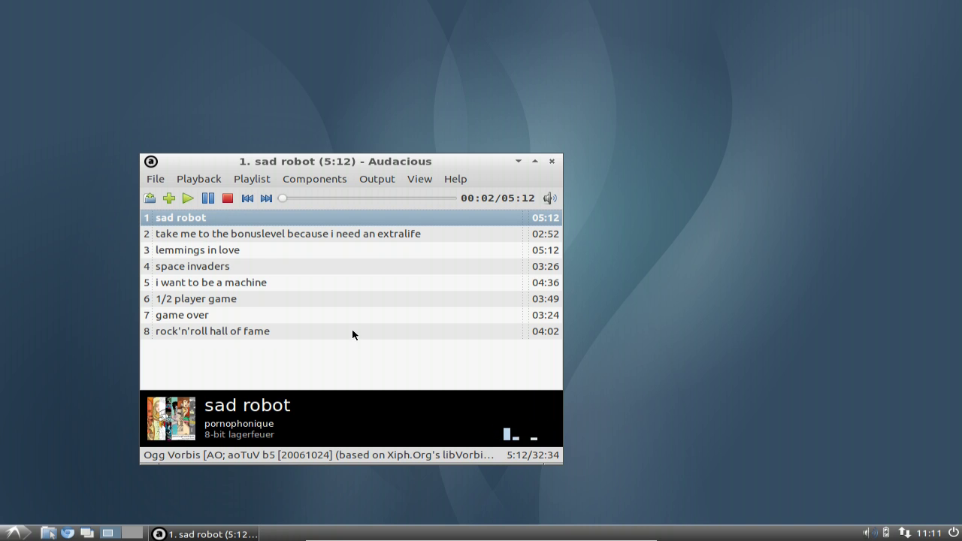
Reopen the Global Hotkey plugin's configuration and remove the Play action's binding
{"action": "left_click", "coordinate": [154, 180]}
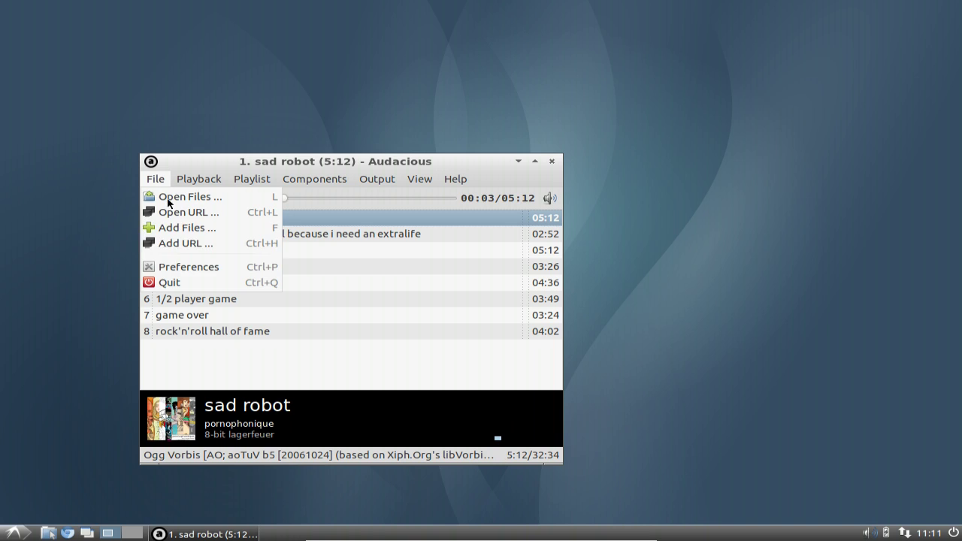
{"action": "left_click", "coordinate": [197, 269]}
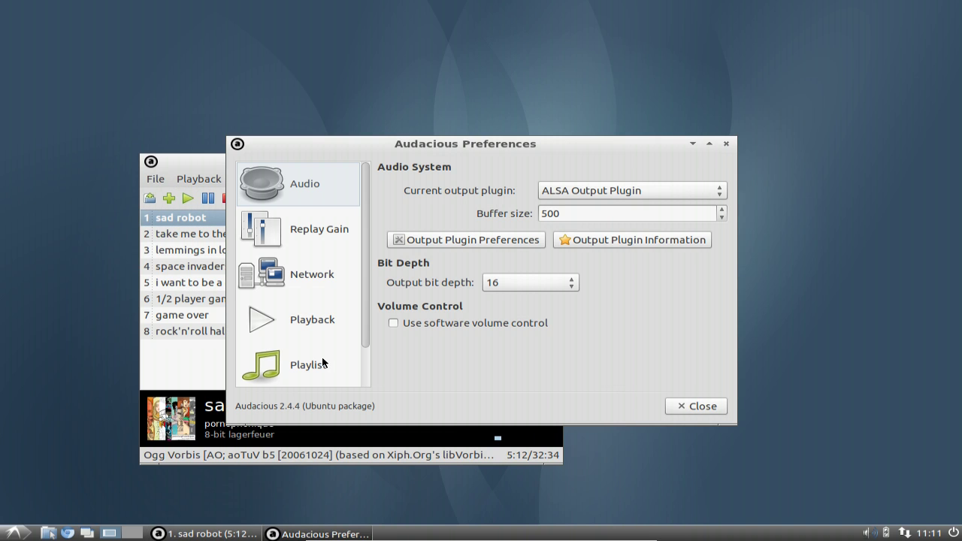
{"action": "scroll", "coordinate": [366, 371], "scroll_direction": "down", "scroll_amount": 2}
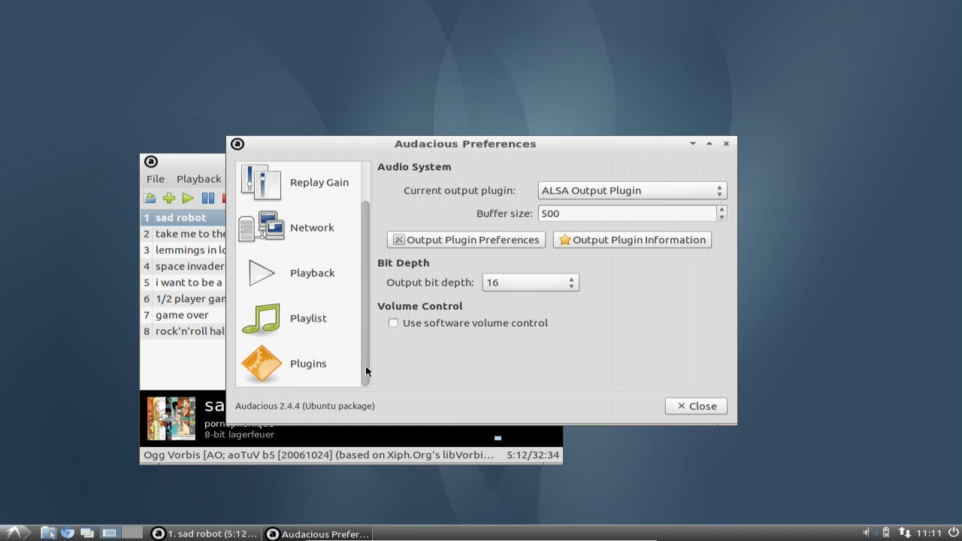
{"action": "left_click", "coordinate": [308, 368]}
{"action": "left_click", "coordinate": [466, 178]}
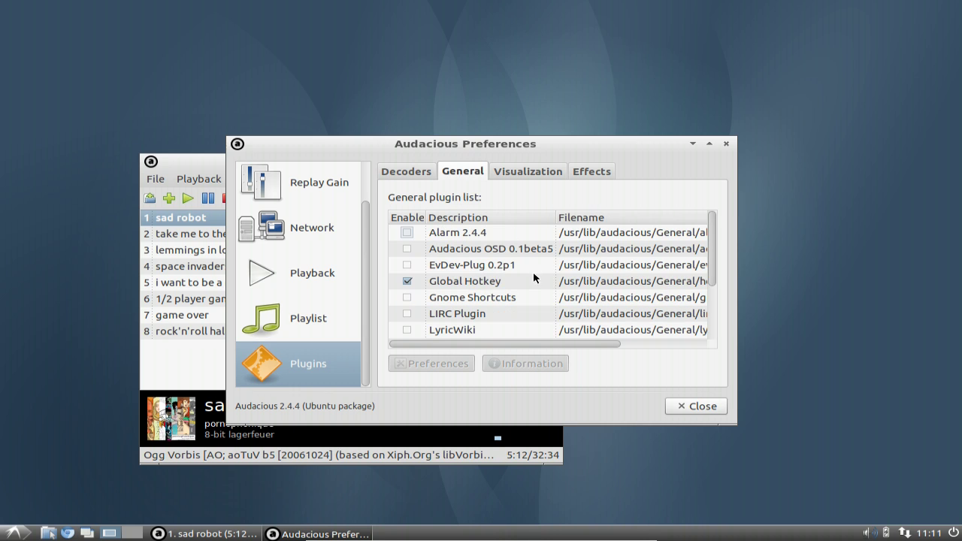
{"action": "left_click", "coordinate": [481, 286]}
{"action": "left_click", "coordinate": [451, 367]}
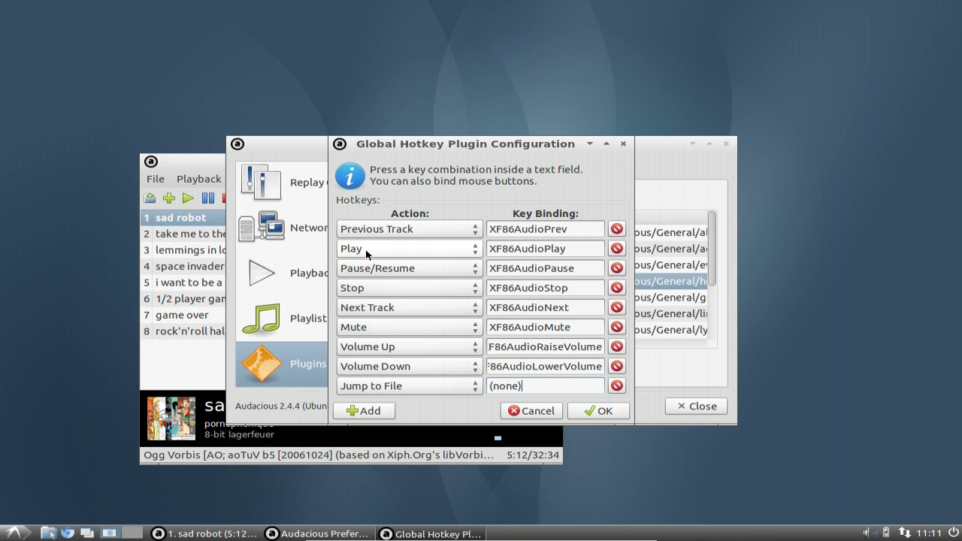
{"action": "left_click", "coordinate": [623, 252]}
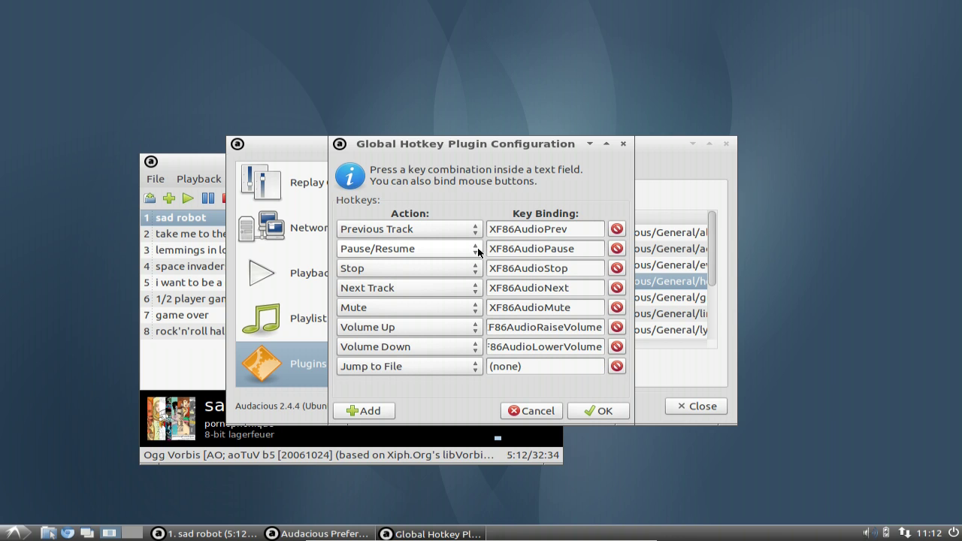
Bind the Pause/Resume action to XF86AudioPlay, save the hotkey configuration and close the preferences
{"action": "left_click", "coordinate": [581, 249]}
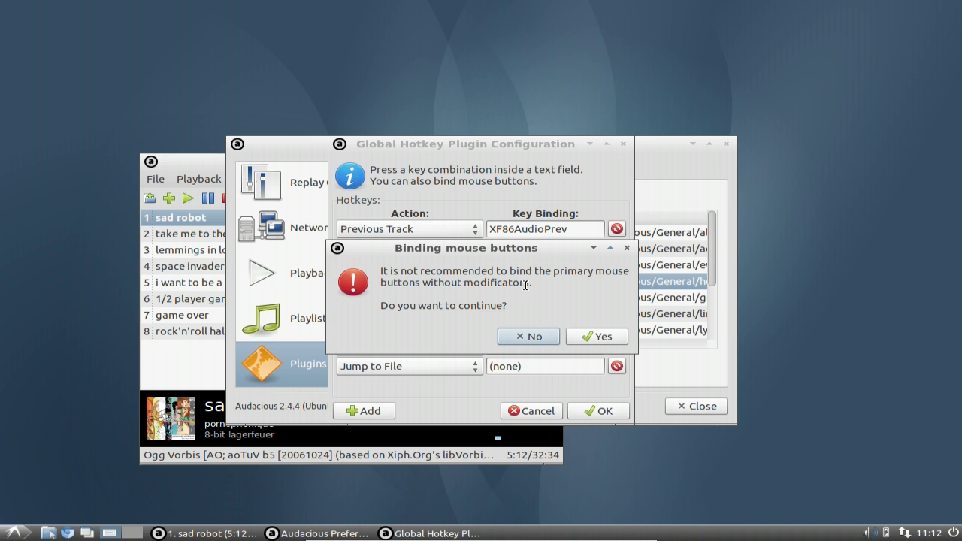
{"action": "left_click", "coordinate": [534, 336]}
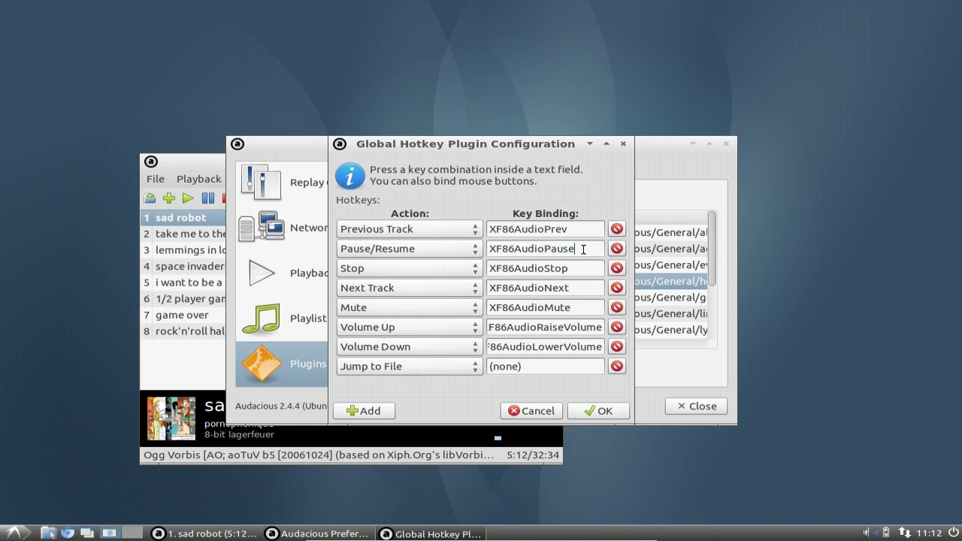
{"action": "key", "text": "XF86AudioPlay"}
{"action": "left_click", "coordinate": [601, 411]}
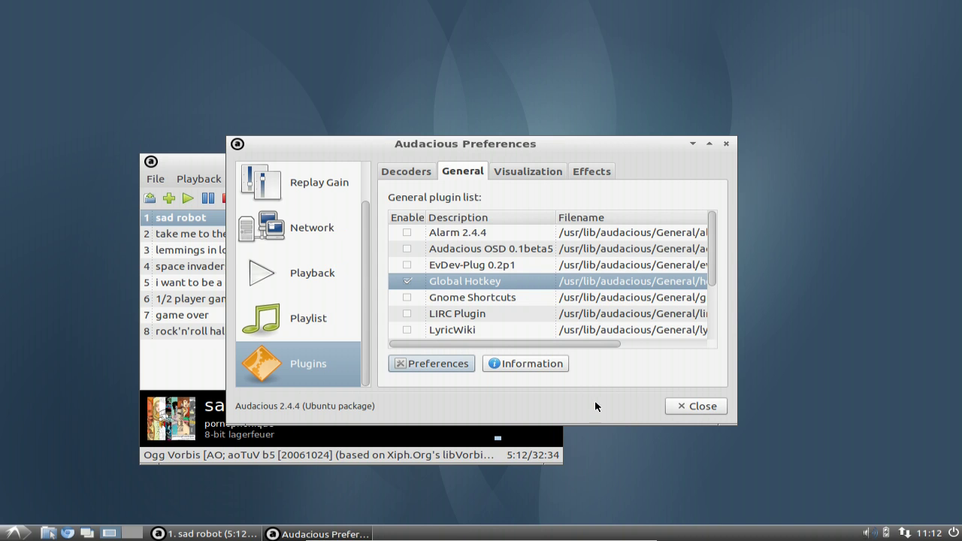
{"action": "left_click", "coordinate": [695, 407]}
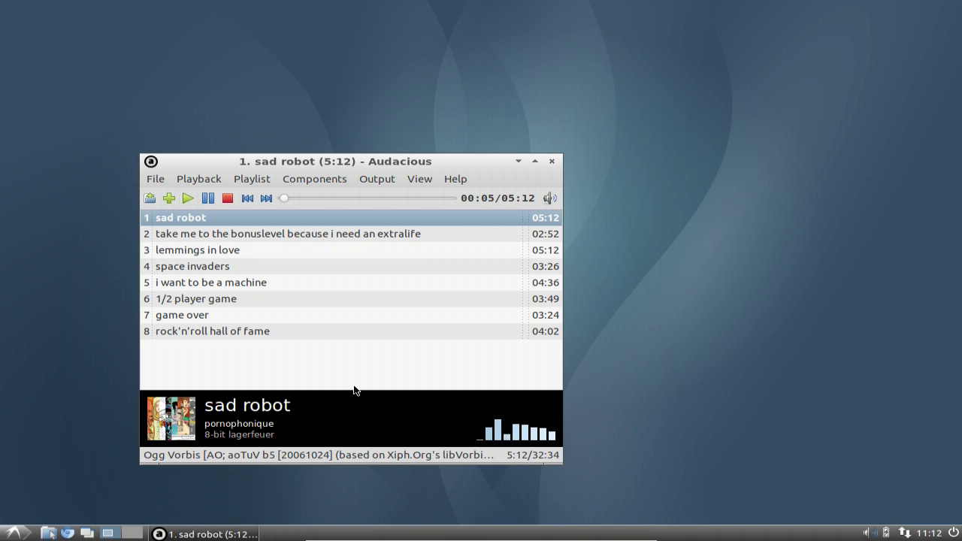
Seek the playing track "sad robot" to about 1:20
{"action": "left_click", "coordinate": [324, 197]}
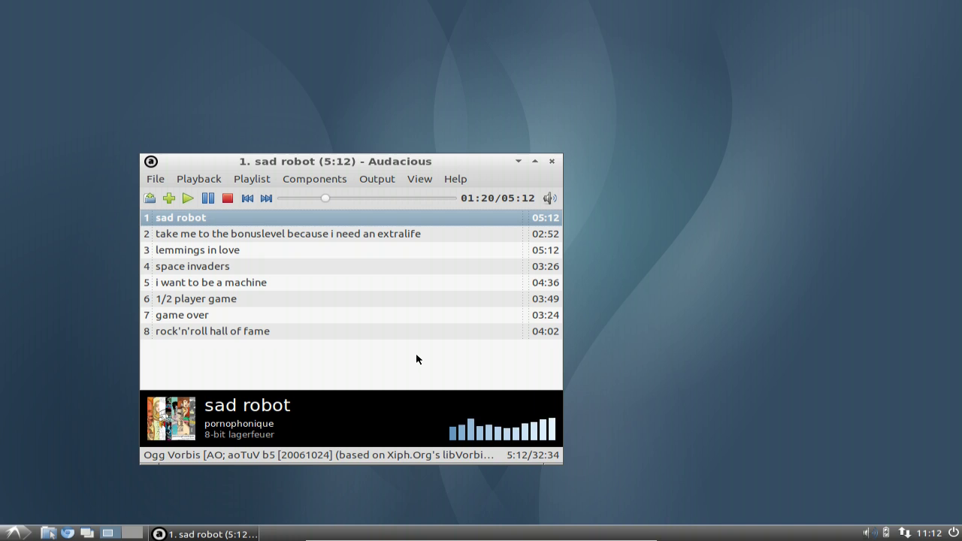